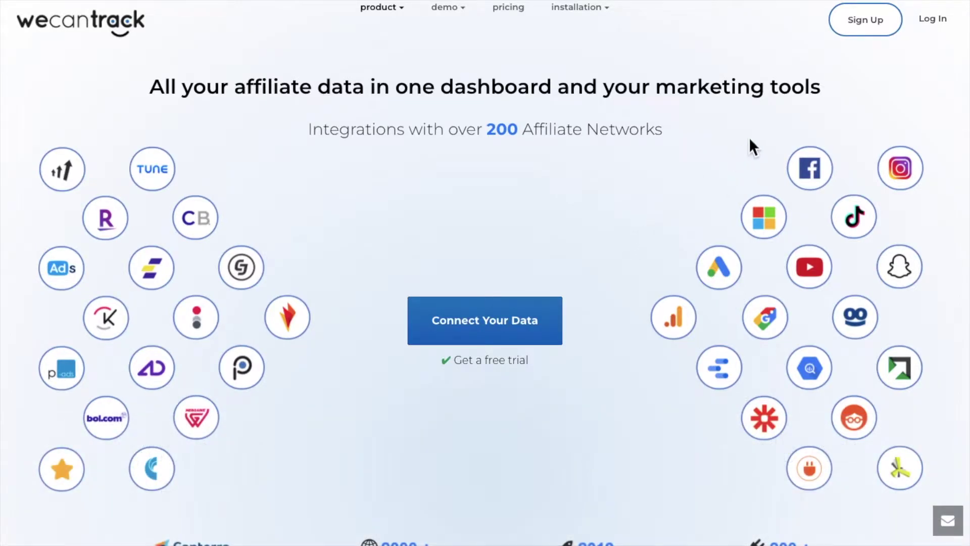
Step: Log in to We Can Track and open the Google Ads tile under Data Integrations > Platforms
left_click(934, 18)
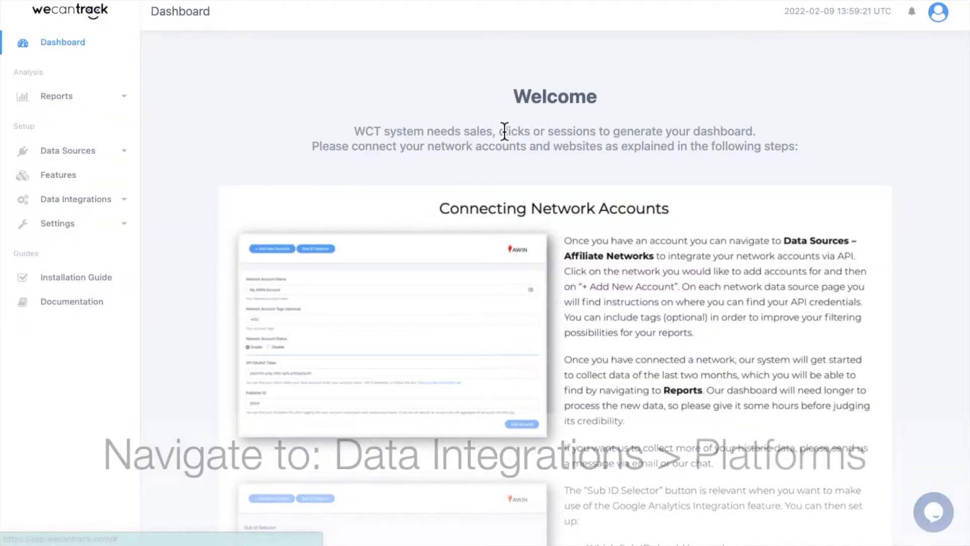
left_click(130, 205)
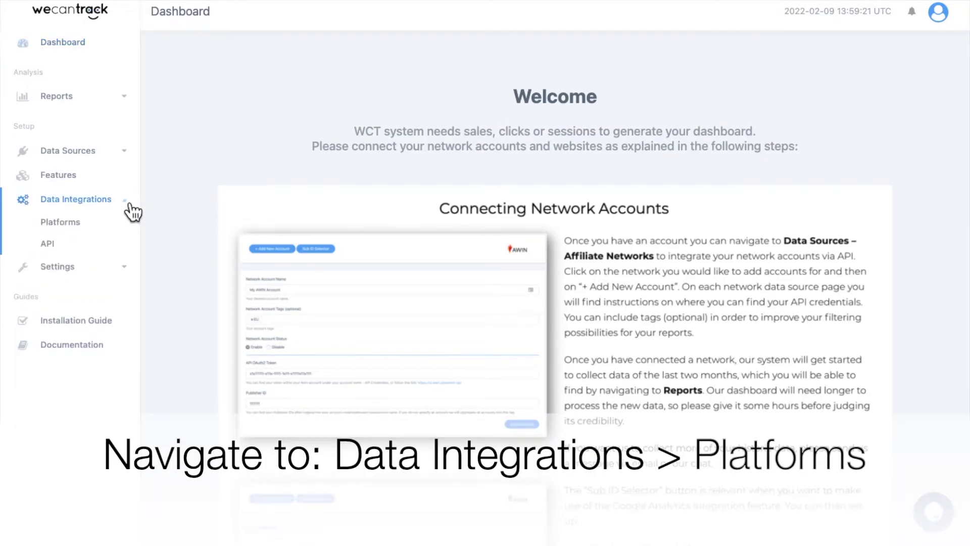
left_click(59, 223)
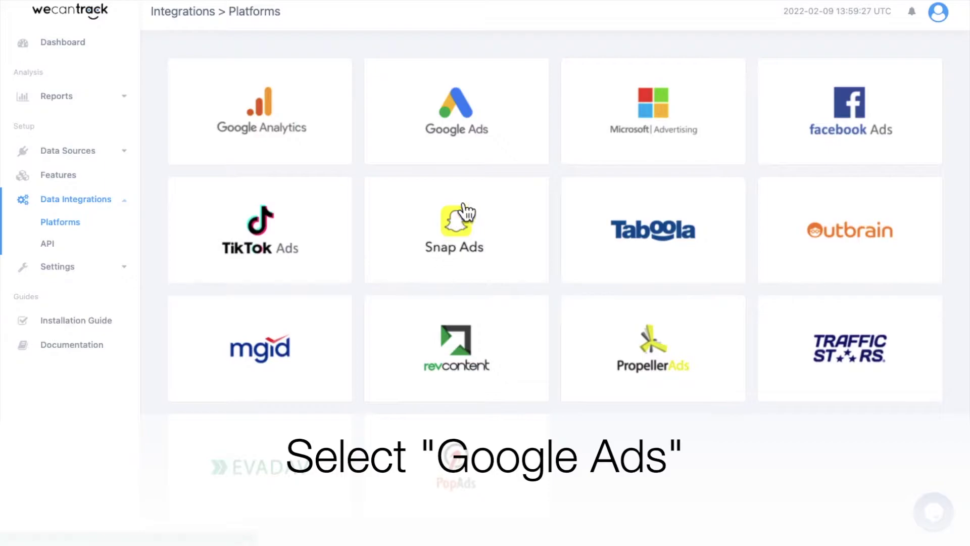
left_click(470, 148)
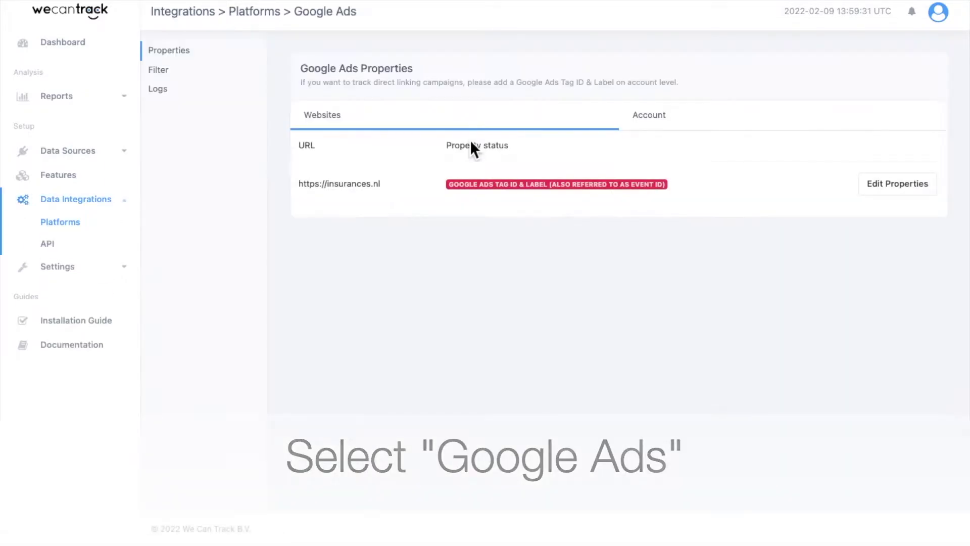
Step: Paste the Google Ads conversion Tag ID & Label into the account-level field and save
left_click(705, 123)
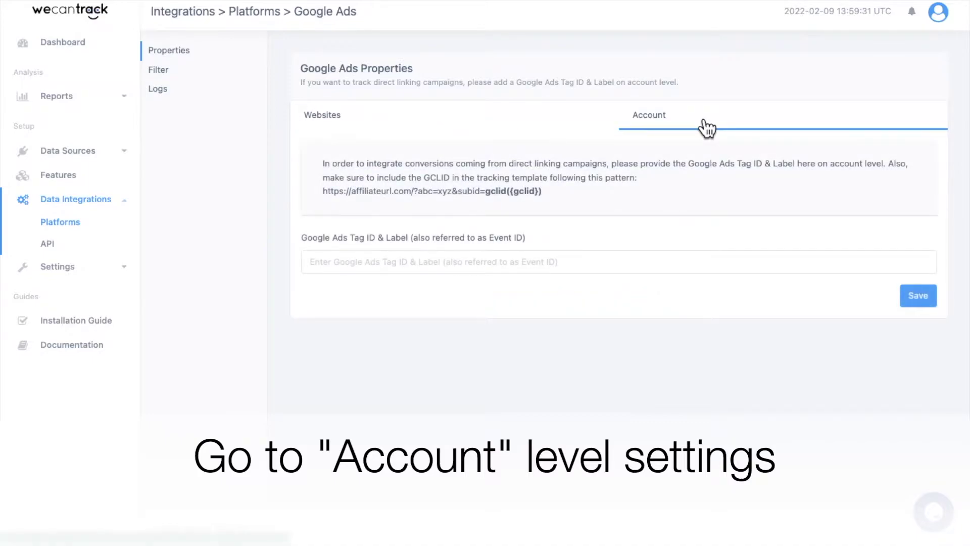
left_click(547, 267)
key("ctrl+v")
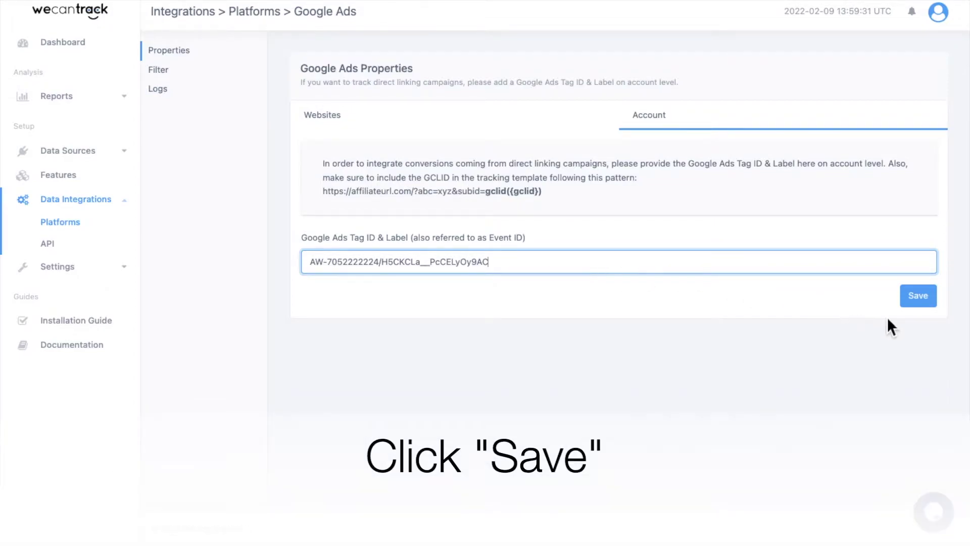
left_click(918, 296)
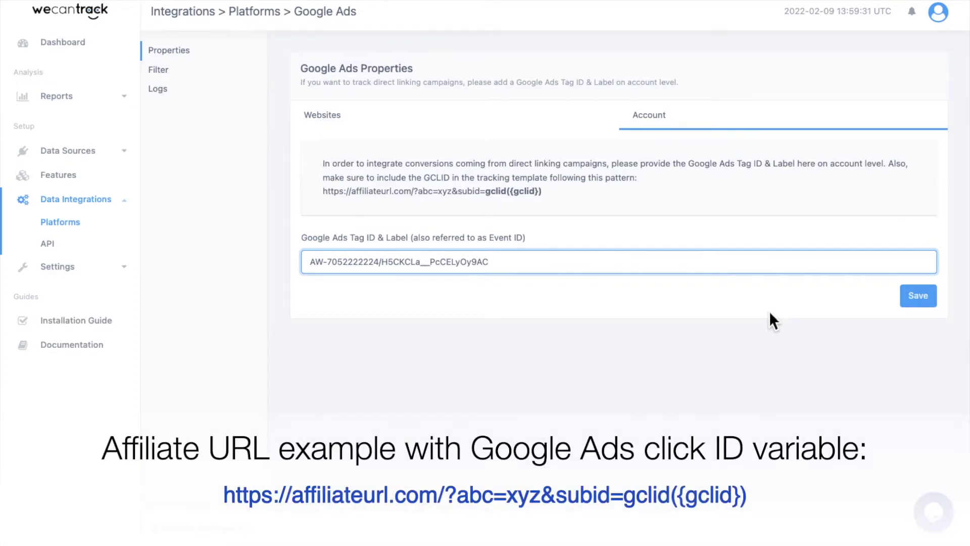
left_click(918, 300)
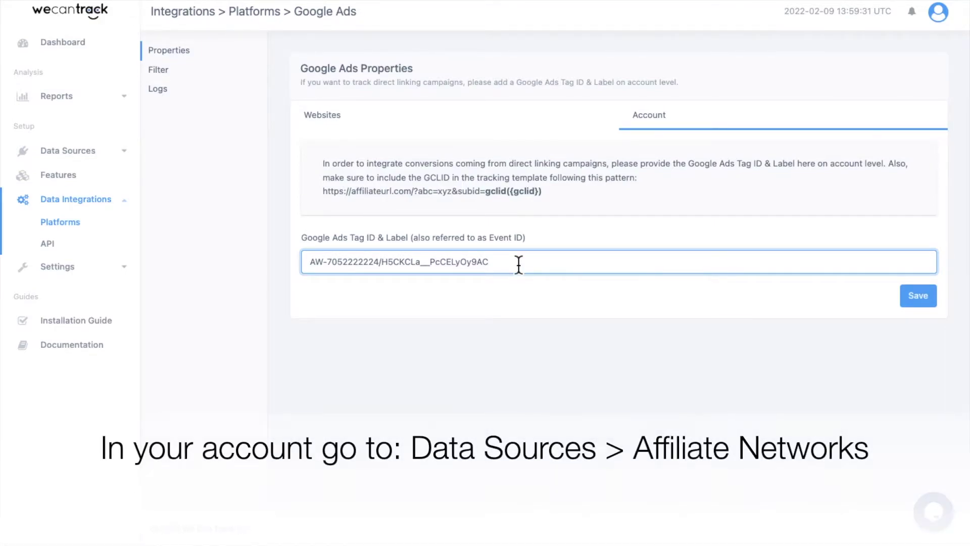
Step: Find AWIN in Data Sources > Affiliate Networks and open its settings
left_click(131, 156)
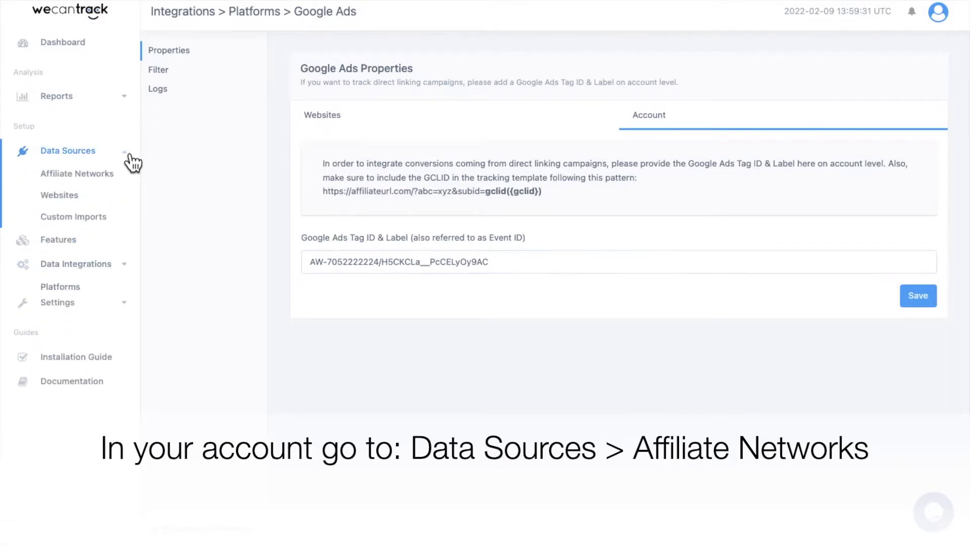
left_click(96, 177)
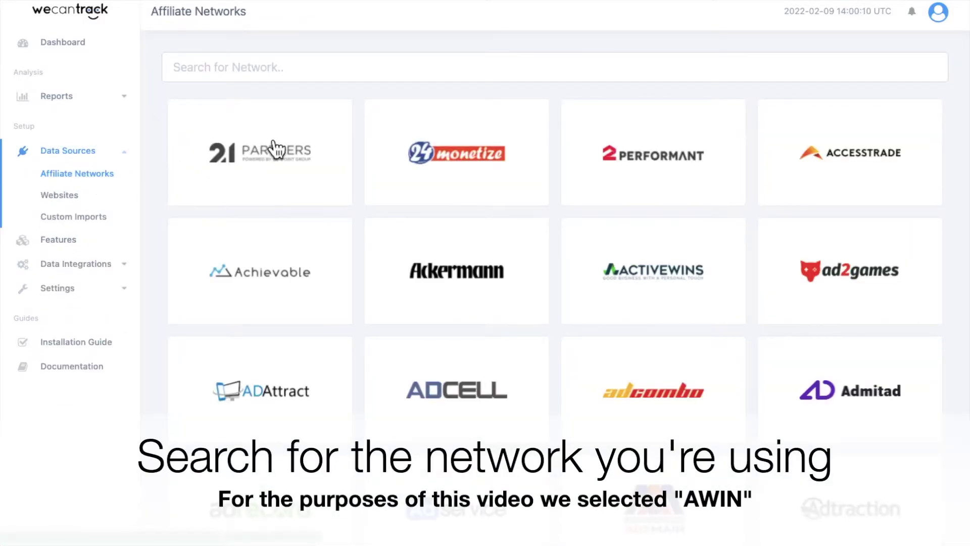
left_click(370, 75)
type("awin")
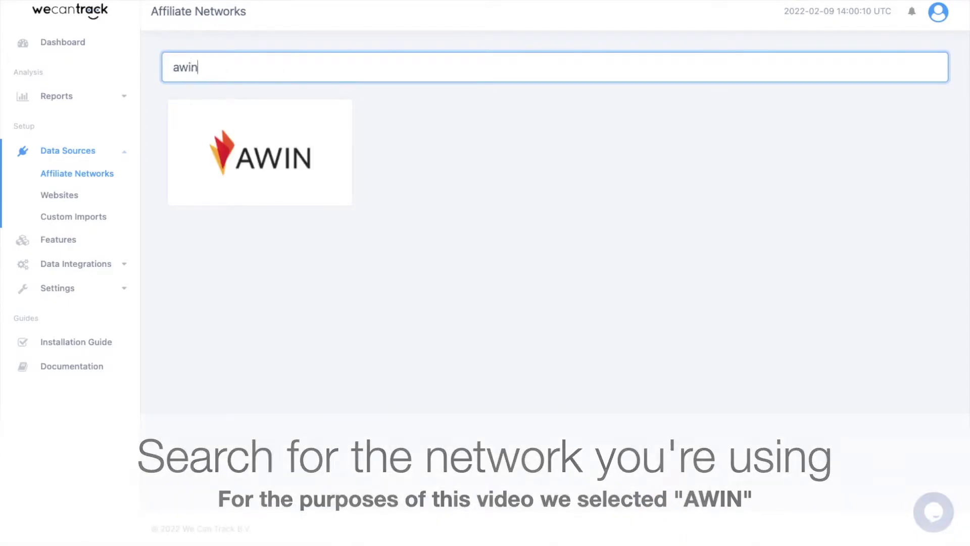
left_click(305, 171)
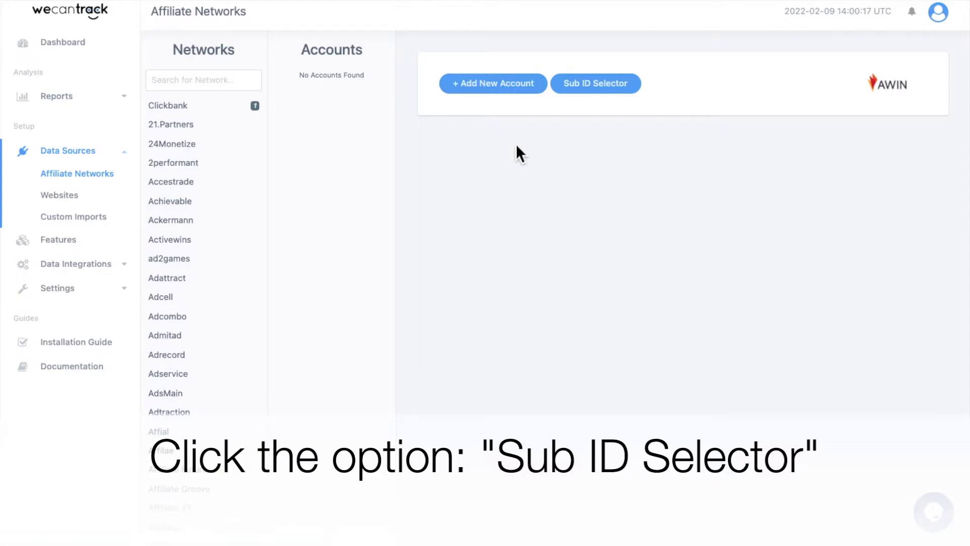
Step: Check the sub ID parameters in AWIN's Sub ID Selector dropdown, leaving it unchanged
left_click(599, 82)
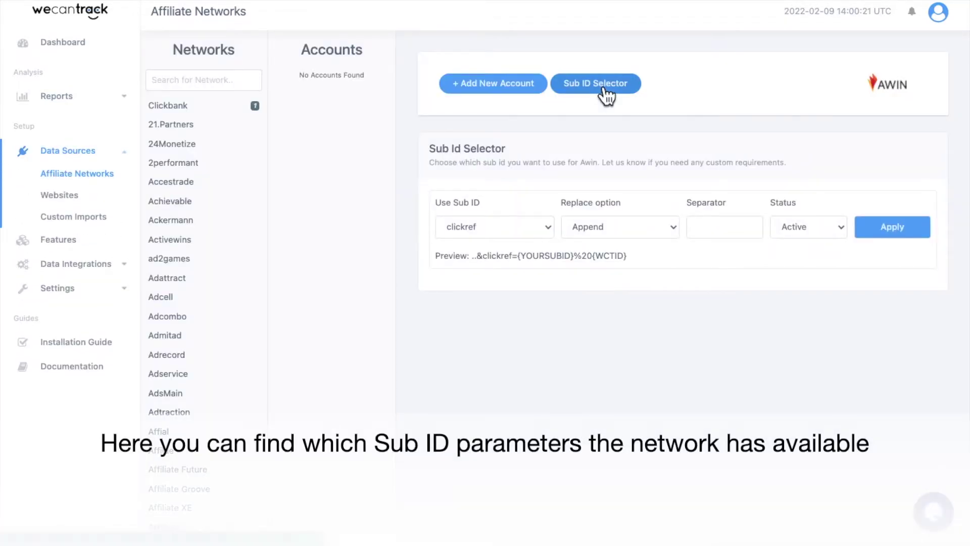
left_click(546, 227)
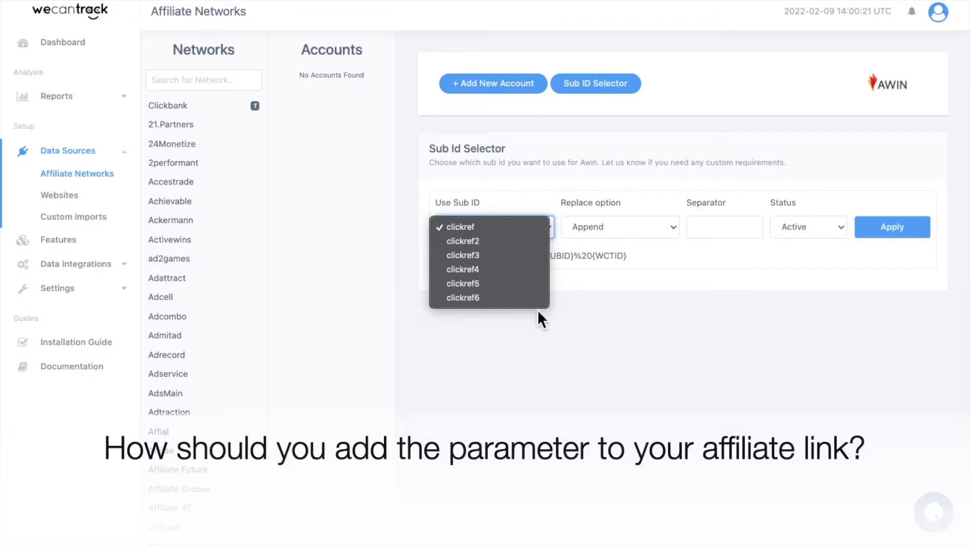
left_click(536, 344)
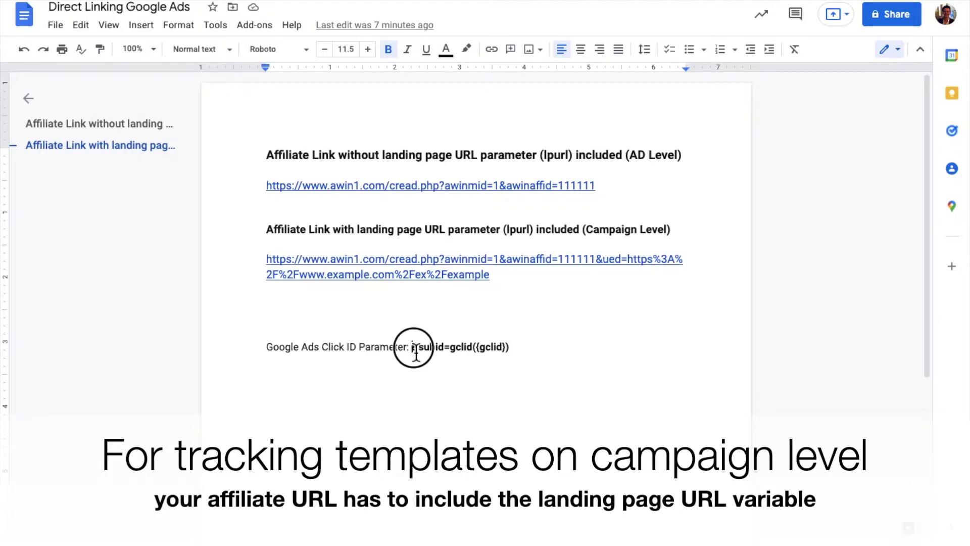
Step: Replace 'subid' with 'clickref' in the doc's Click ID line, giving &clickref=gclid({gclid})
left_click_drag(413, 347, 520, 347)
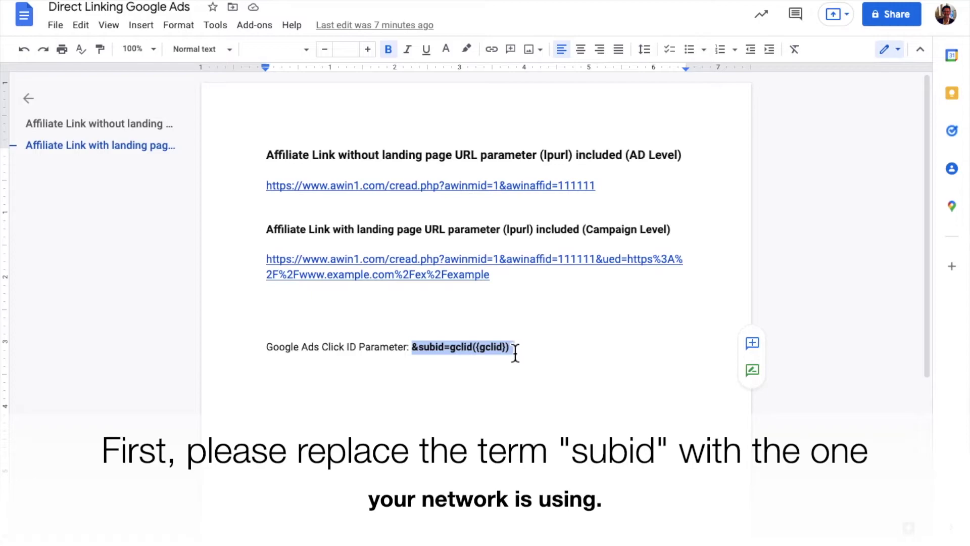
double_click(425, 347)
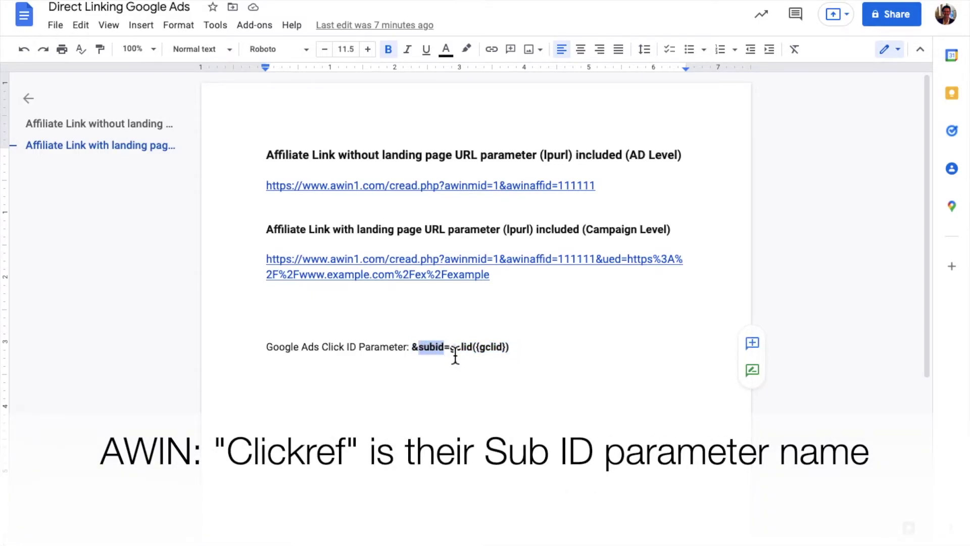
type("clickr")
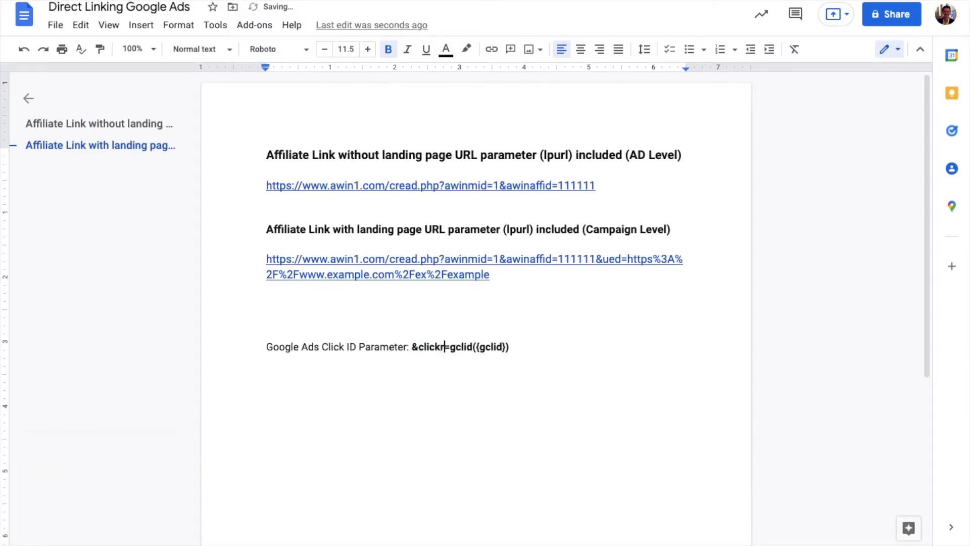
type("ef")
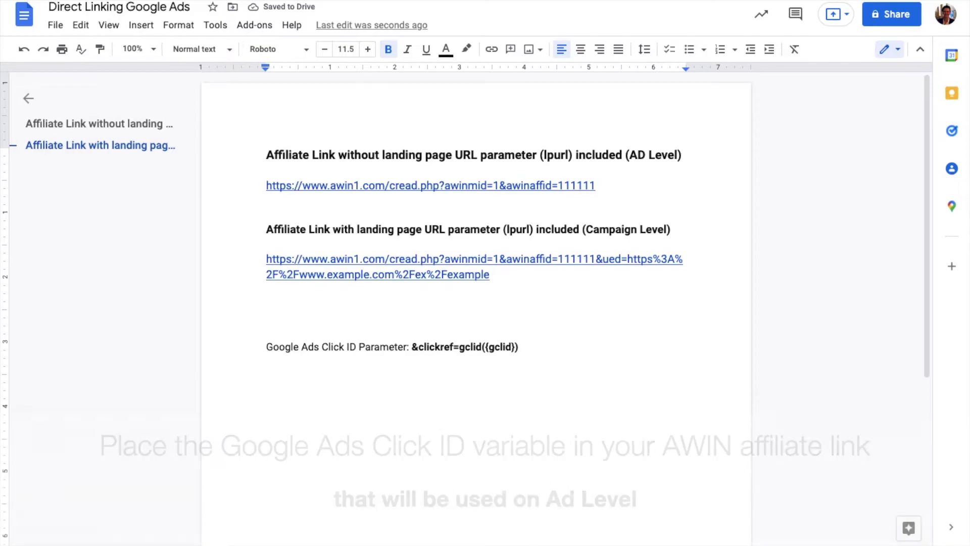
left_click(526, 352)
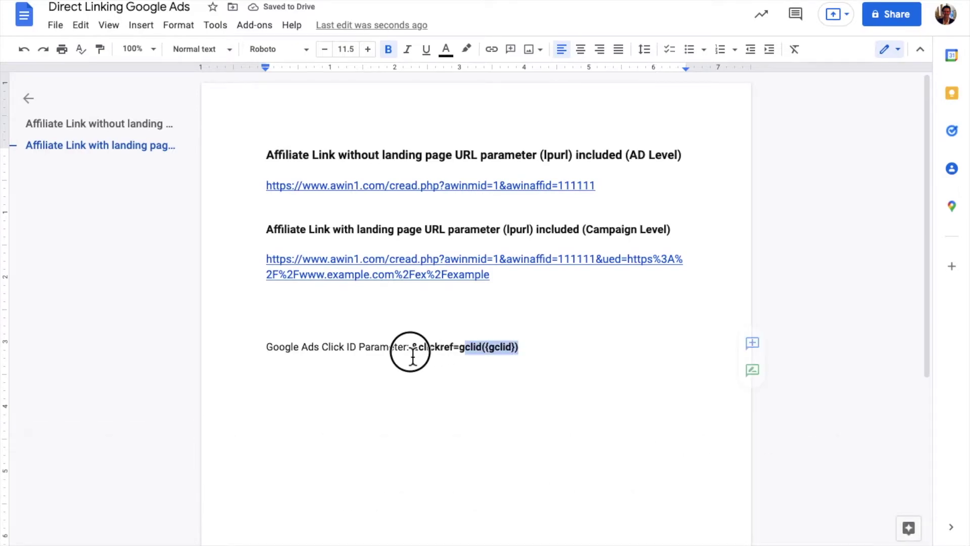
Step: Append &clickref=gclid({gclid}) to the end of the first AWIN link
left_click_drag(413, 356, 414, 359)
key("ctrl+c")
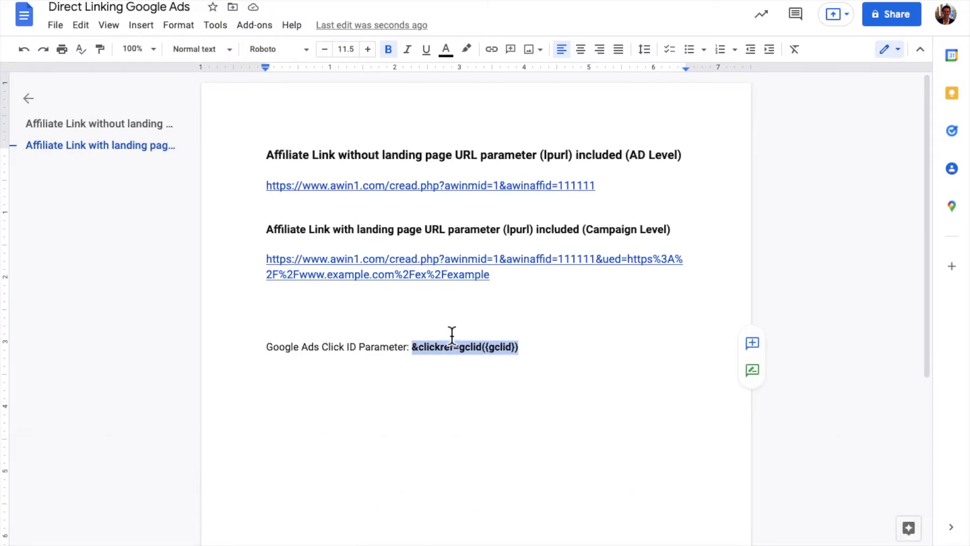
left_click(598, 196)
key("ctrl+v")
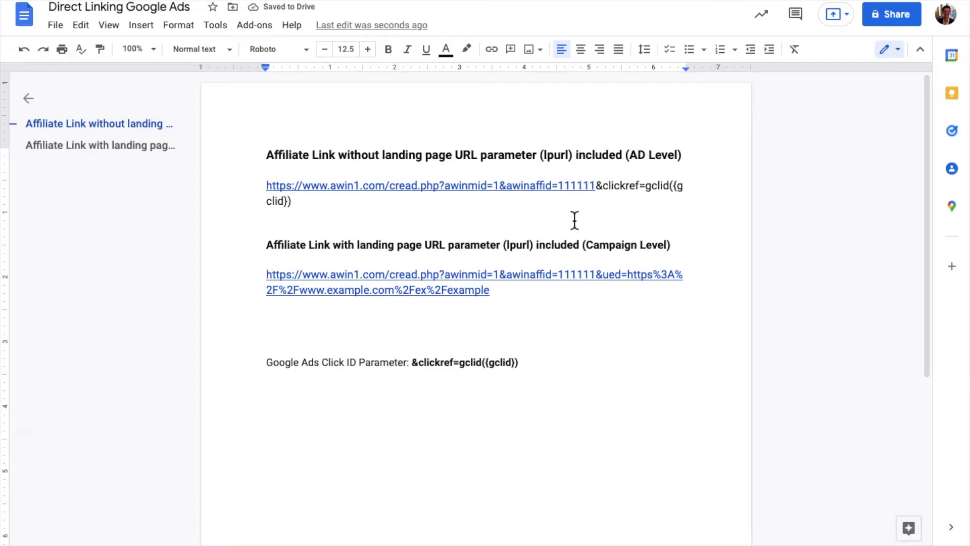
Step: Insert the clickref parameter after '111111', before &ued, in the second AWIN link
left_click(597, 278)
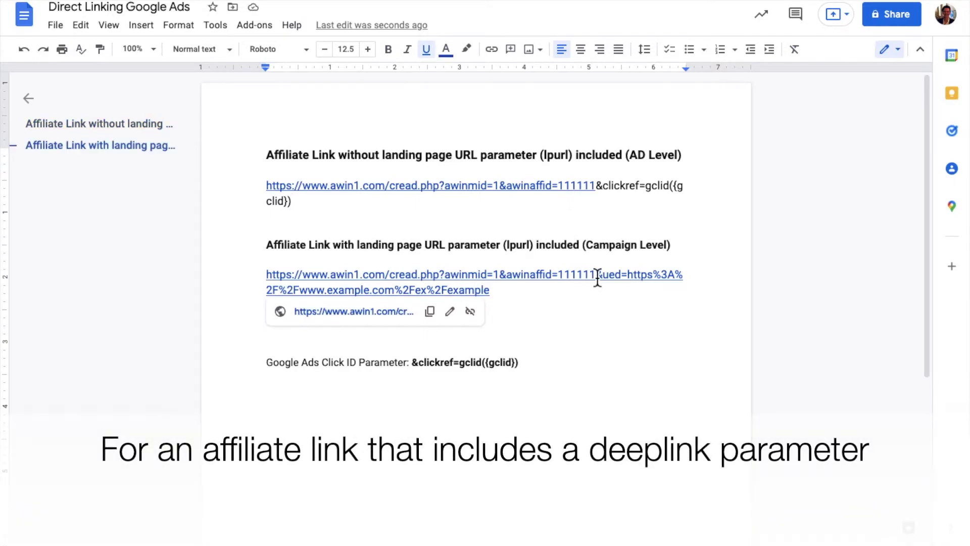
key("ctrl+v")
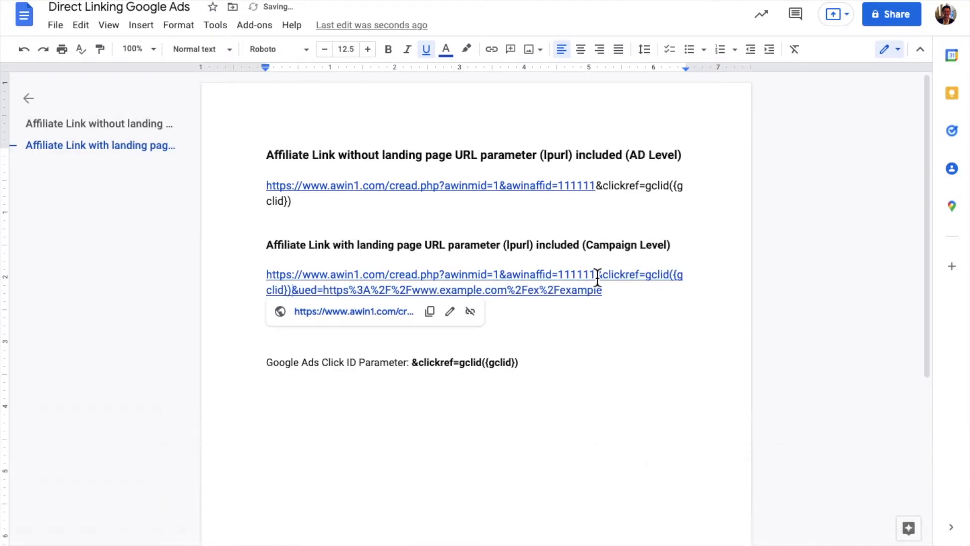
left_click_drag(597, 275, 291, 290)
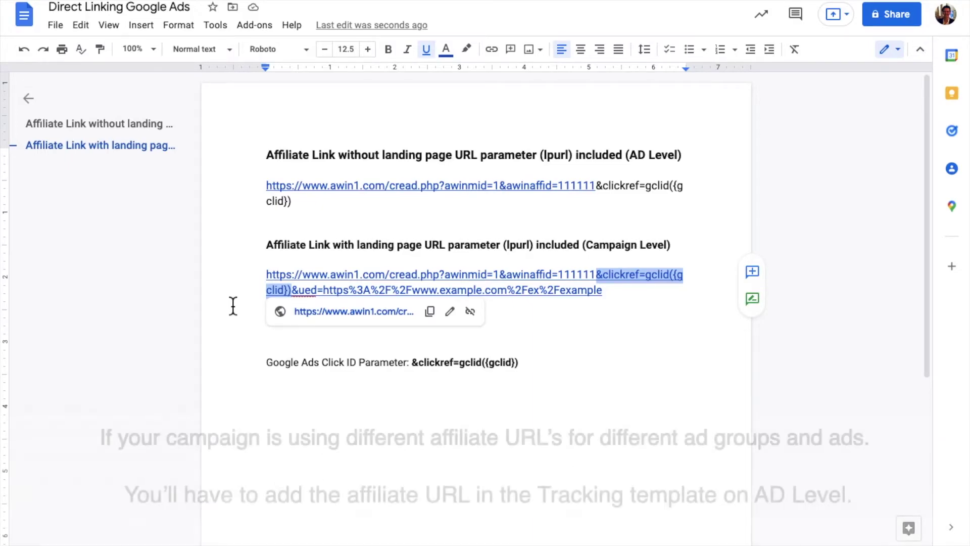
left_click(233, 305)
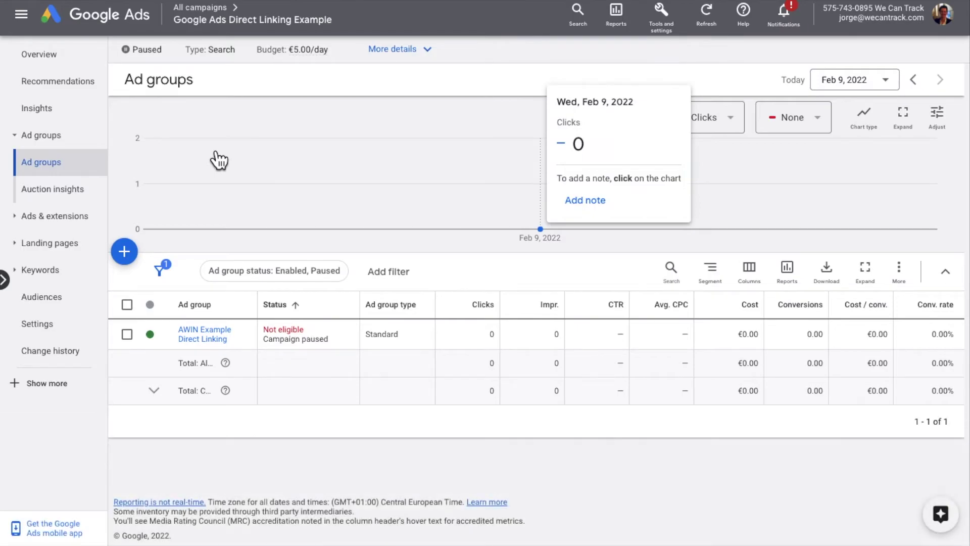
Step: Show Ads & extensions for the Google Ads Direct Linking Example campaign
left_click(69, 227)
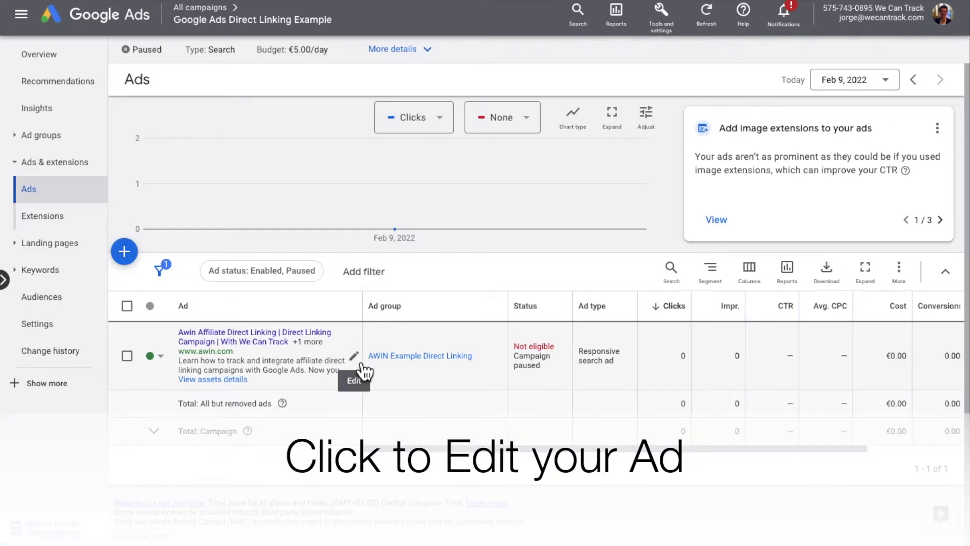
Step: Edit the responsive search ad, expand Ad URL options, and copy the ad-level affiliate link
left_click(354, 357)
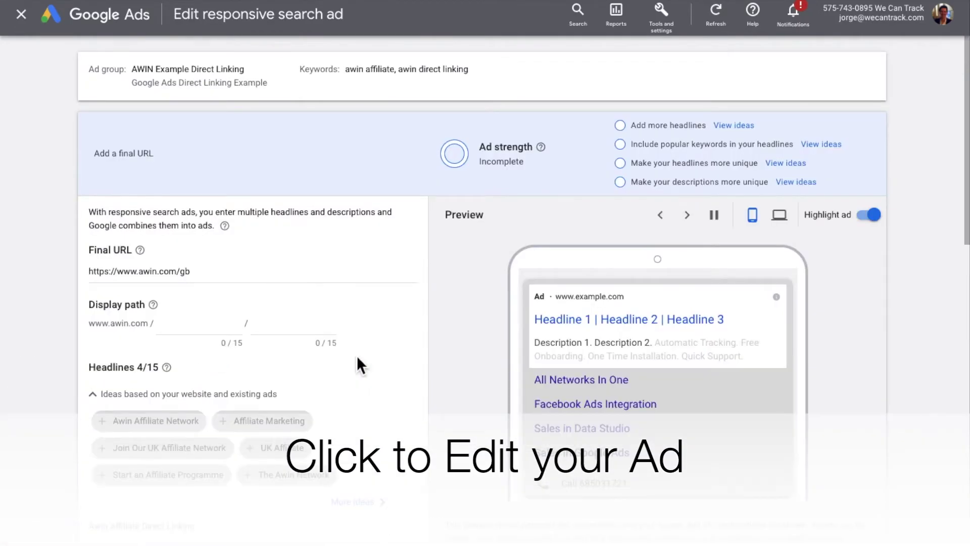
scroll(357, 357, "down", 1)
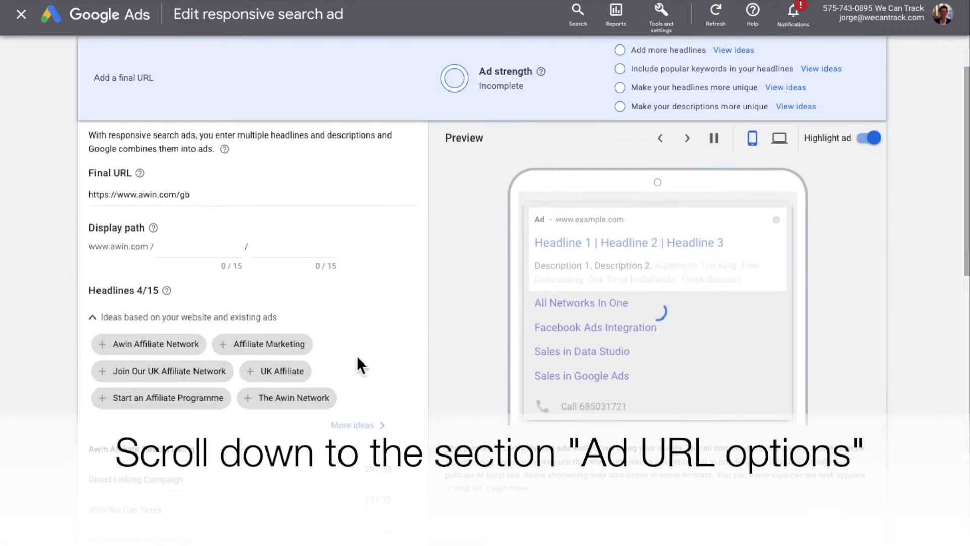
scroll(357, 357, "down", 2)
scroll(357, 356, "down", 2)
scroll(358, 356, "down", 2)
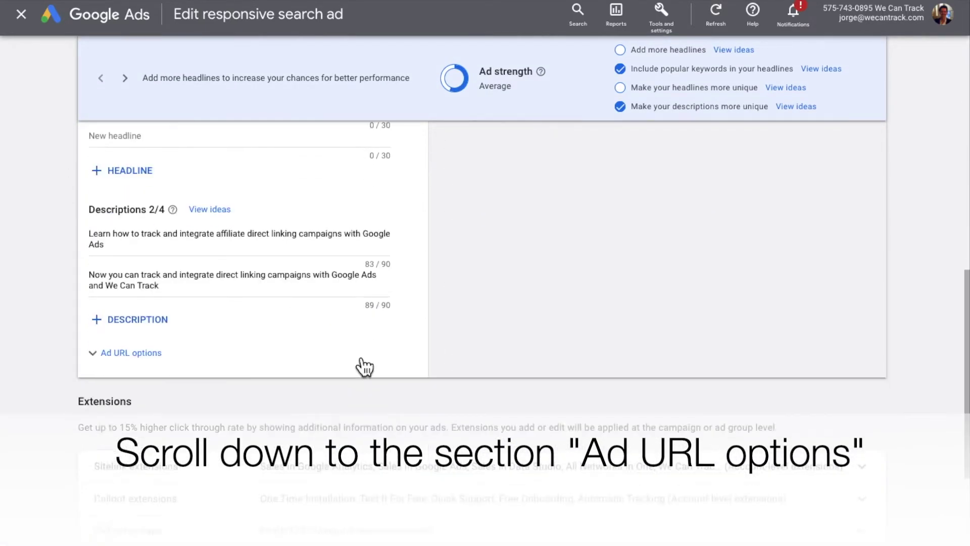
scroll(358, 355, "down", 1)
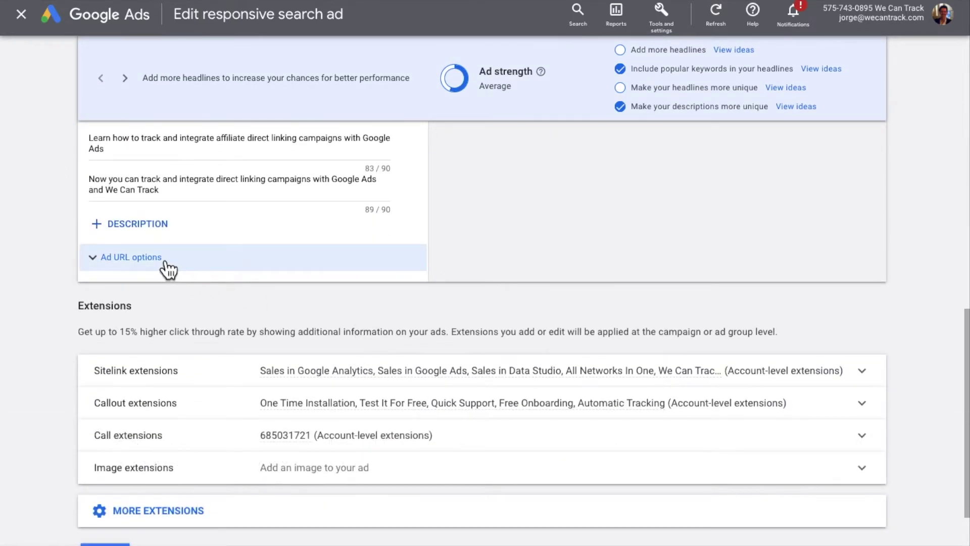
left_click(165, 260)
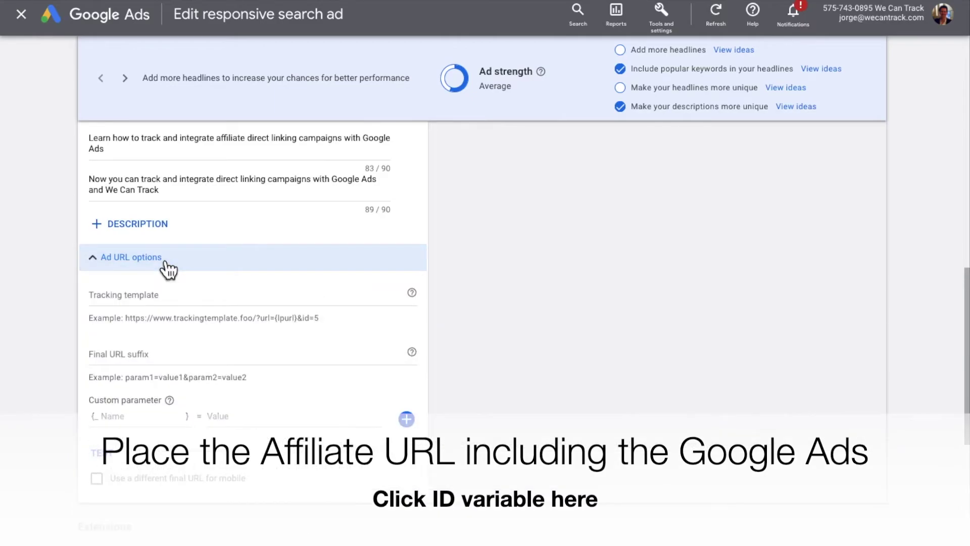
left_click(261, 299)
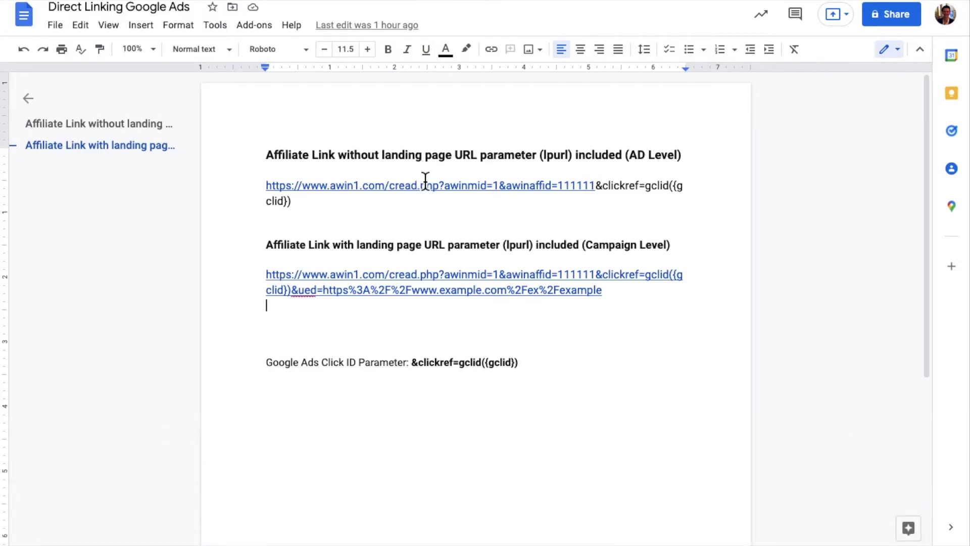
triple_click(611, 195)
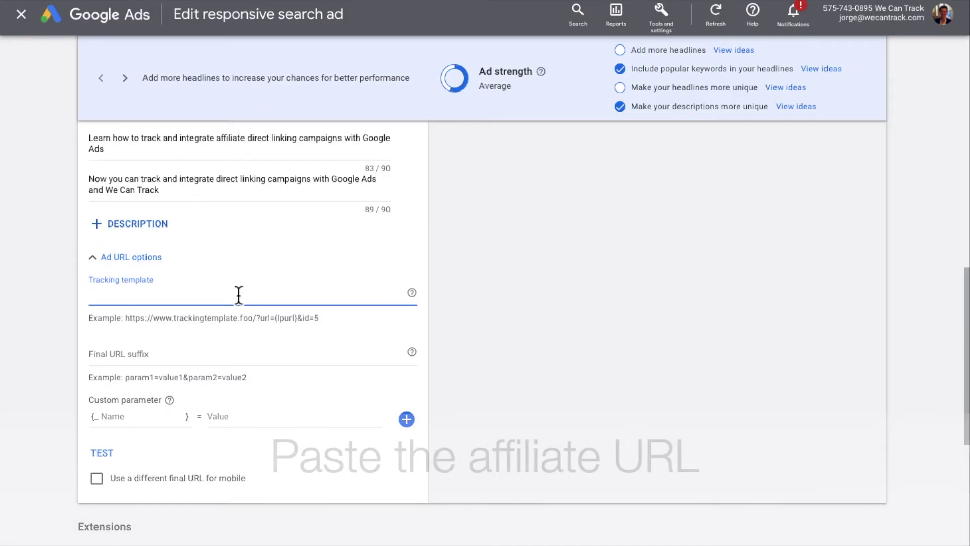
Step: Paste the AWIN clickref=gclid({gclid}) link as the ad's tracking template and save the ad
key("ctrl+v")
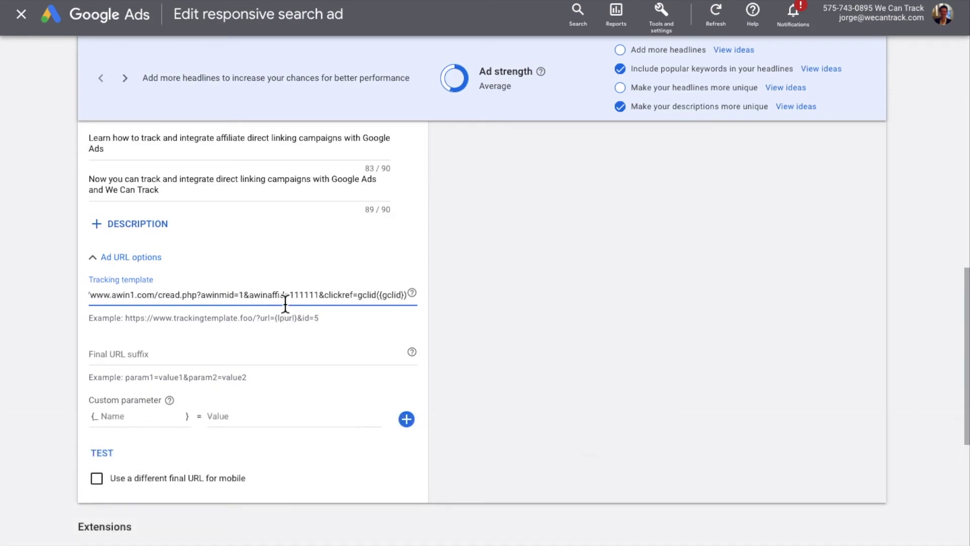
scroll(357, 411, "down", 1)
scroll(358, 412, "down", 1)
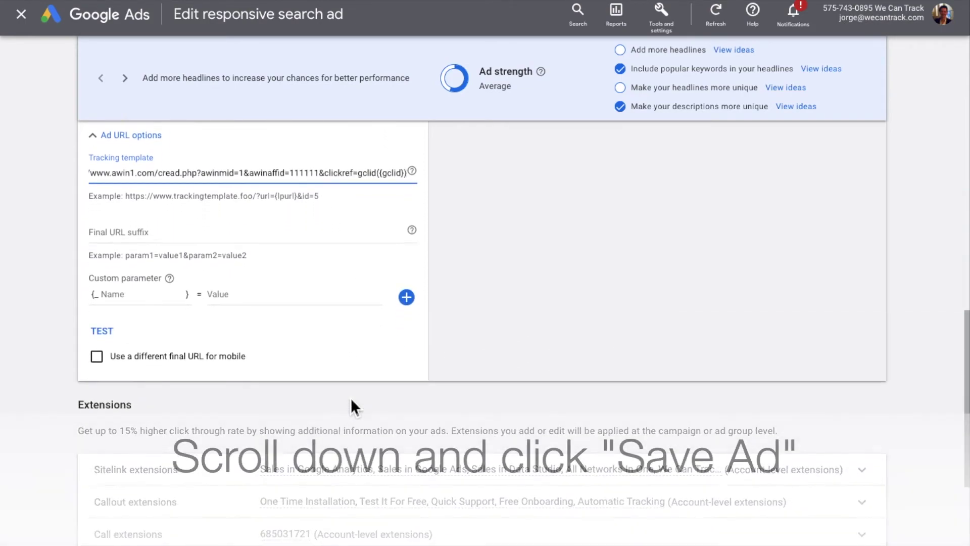
scroll(358, 411, "down", 2)
scroll(358, 412, "down", 1)
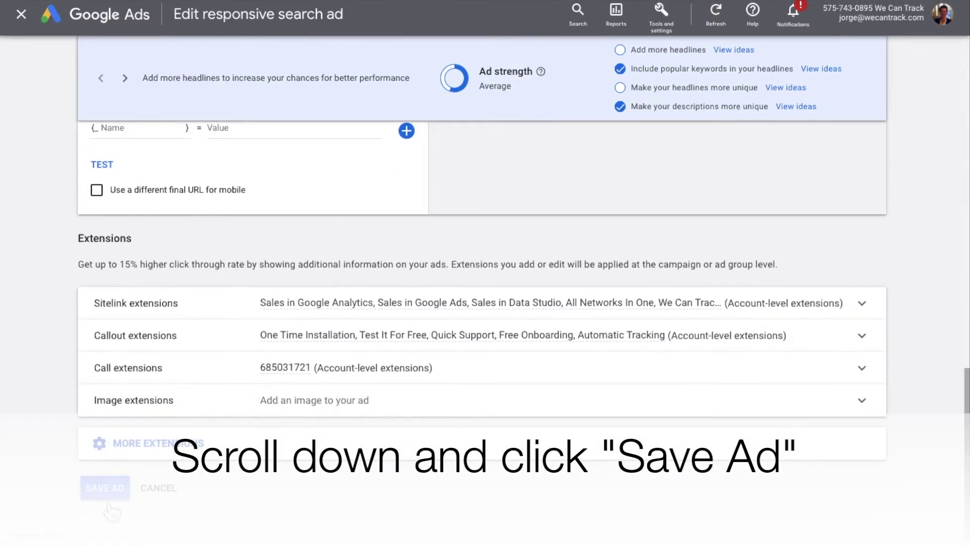
left_click(102, 493)
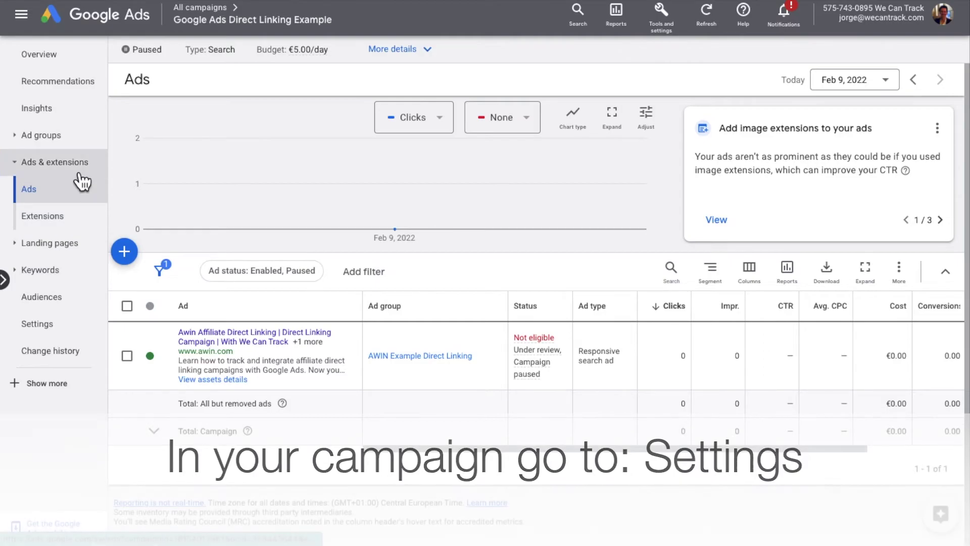
Step: Open Campaign URL options under Additional settings and copy the campaign-level affiliate link
left_click(71, 337)
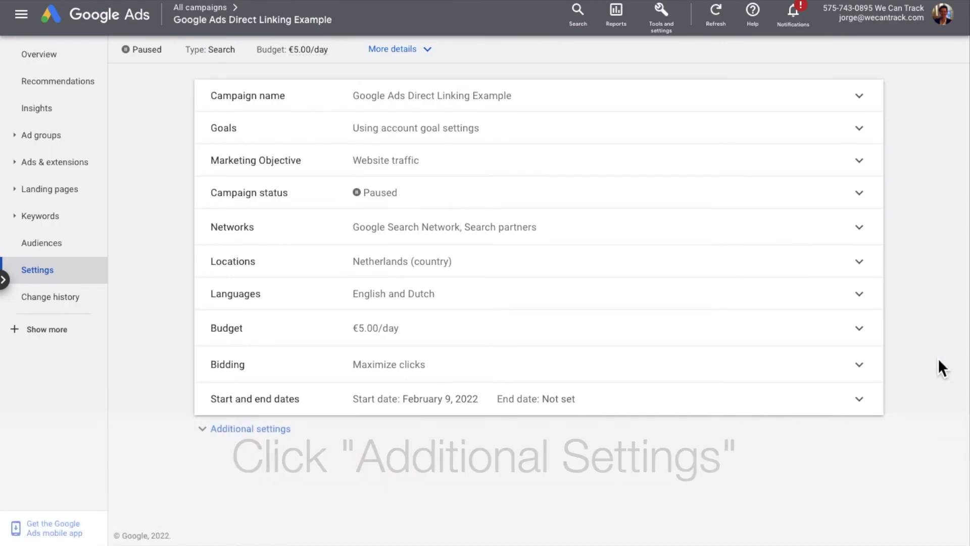
left_click(247, 438)
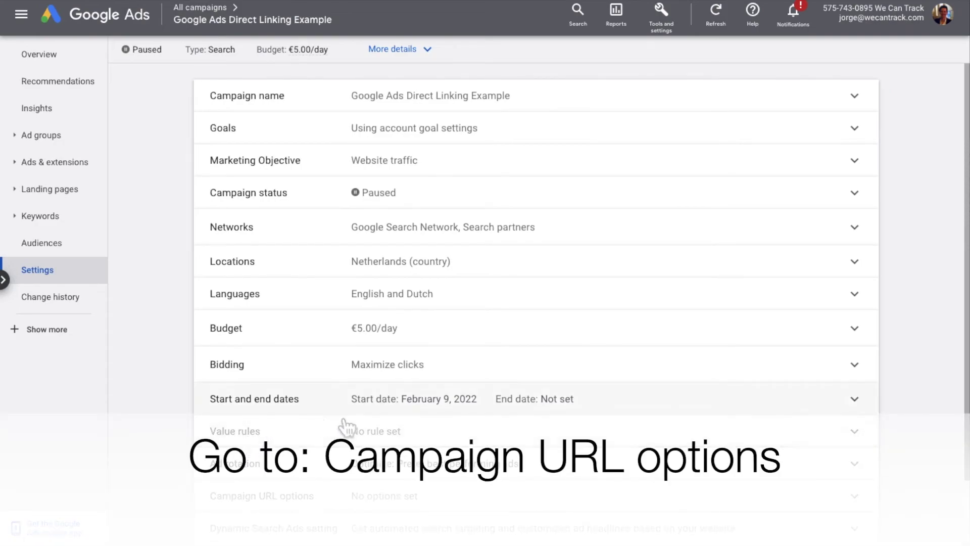
scroll(446, 455, "down", 1)
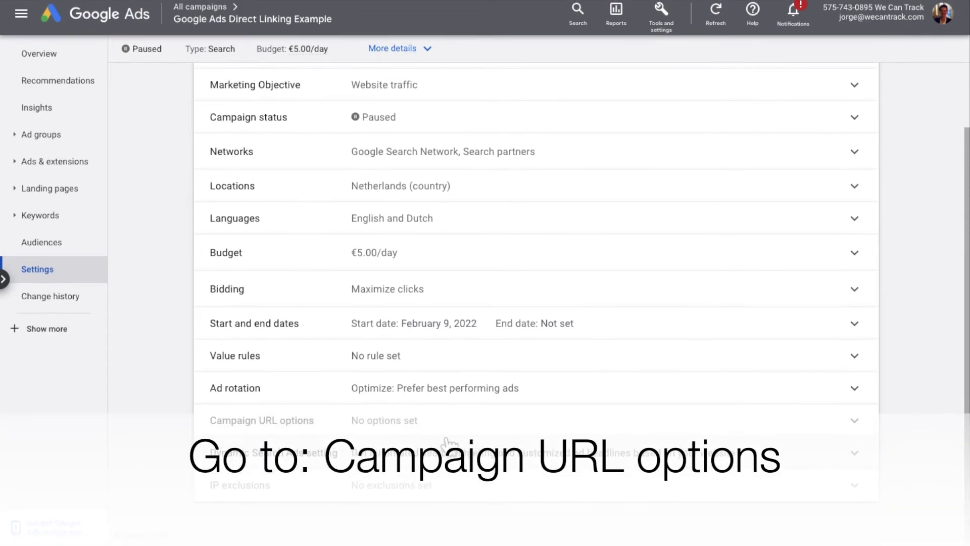
left_click(444, 425)
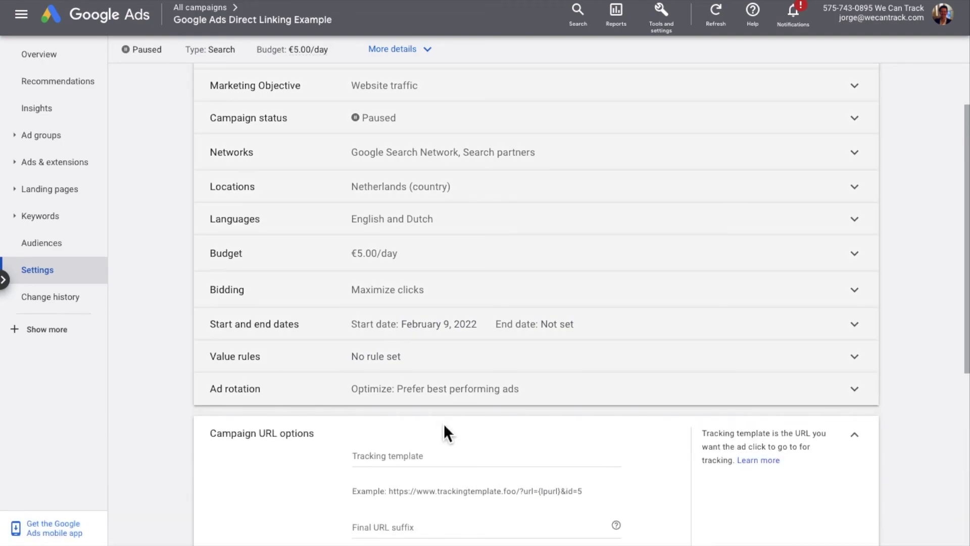
scroll(318, 449, "down", 2)
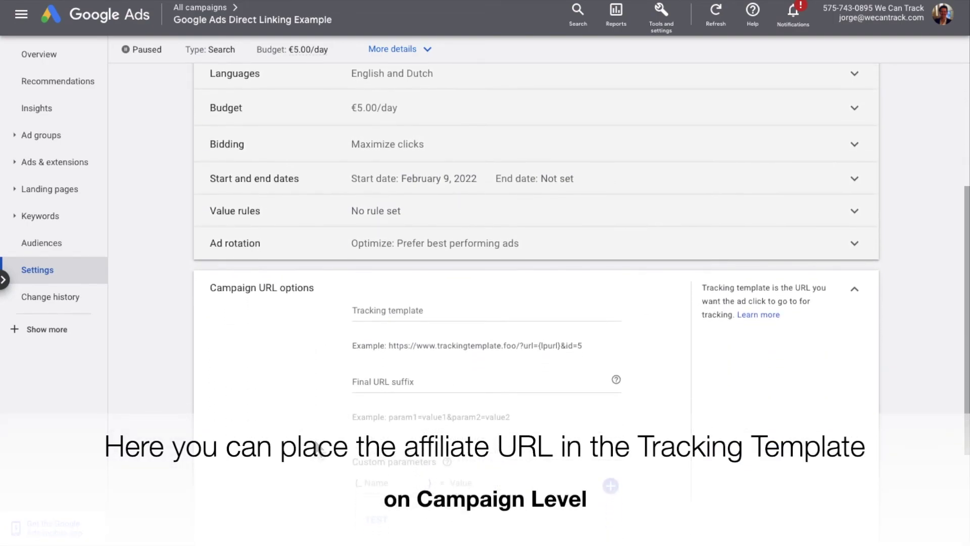
scroll(319, 450, "down", 1)
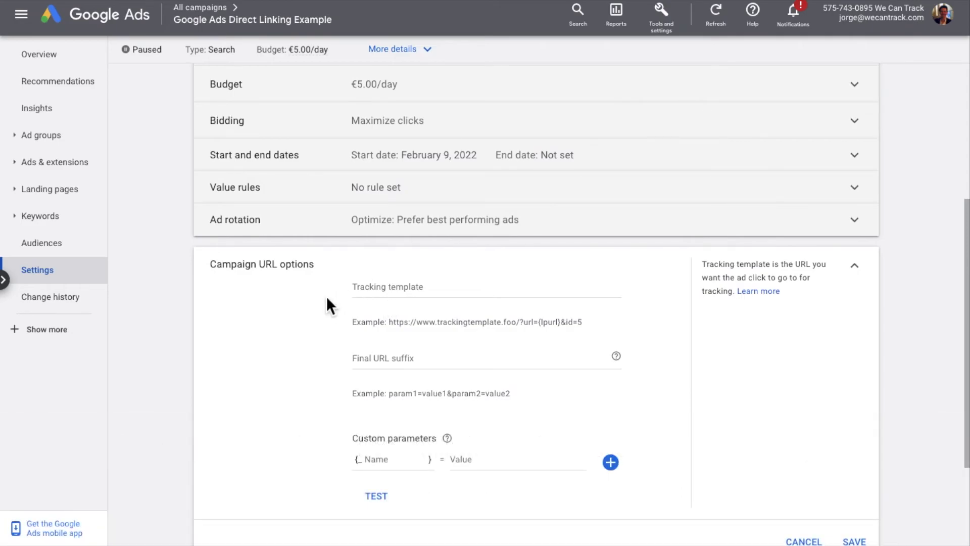
scroll(262, 219, "down", 1)
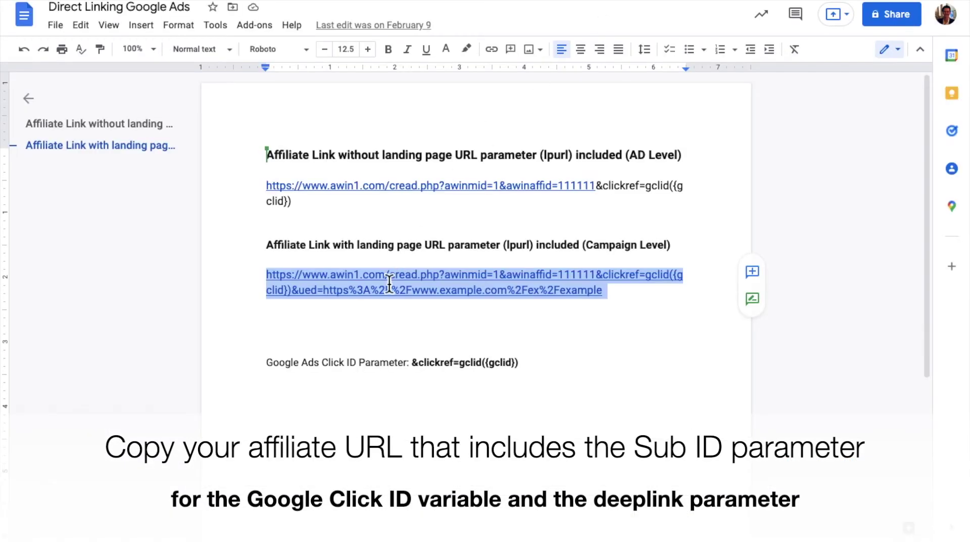
left_click(624, 300)
triple_click(624, 299)
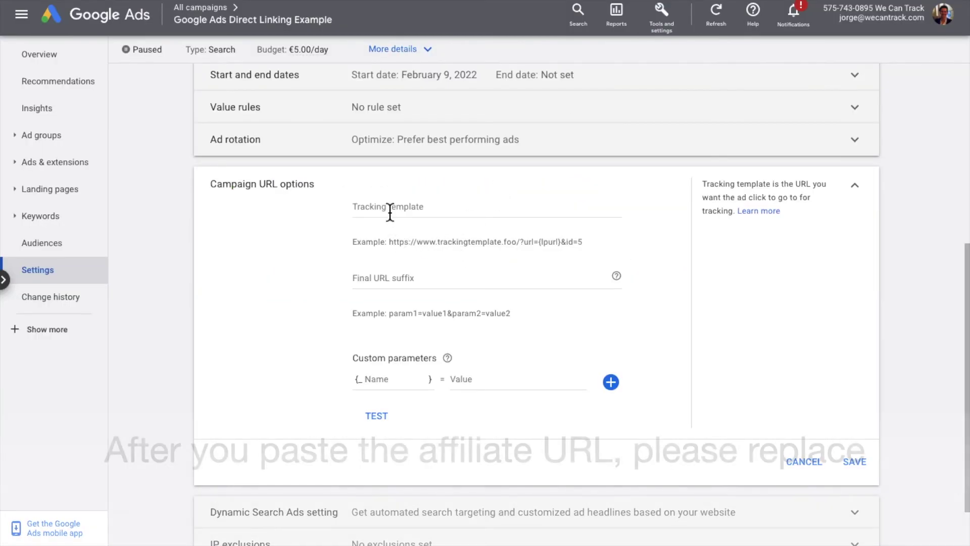
Step: Paste the AWIN link as campaign tracking template, replace the deeplink after ued= with {lpurl}, and save
left_click(390, 208)
key("ctrl+v")
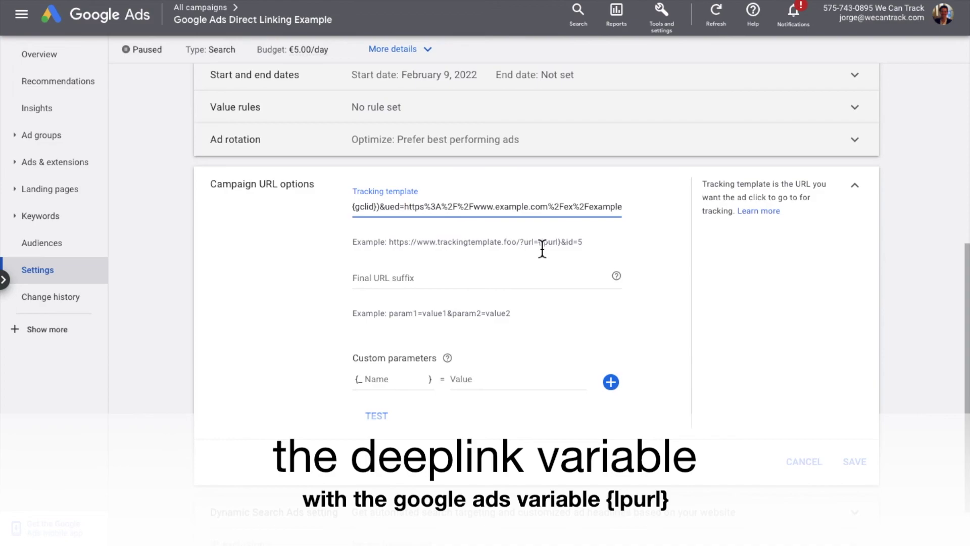
left_click_drag(540, 242, 559, 242)
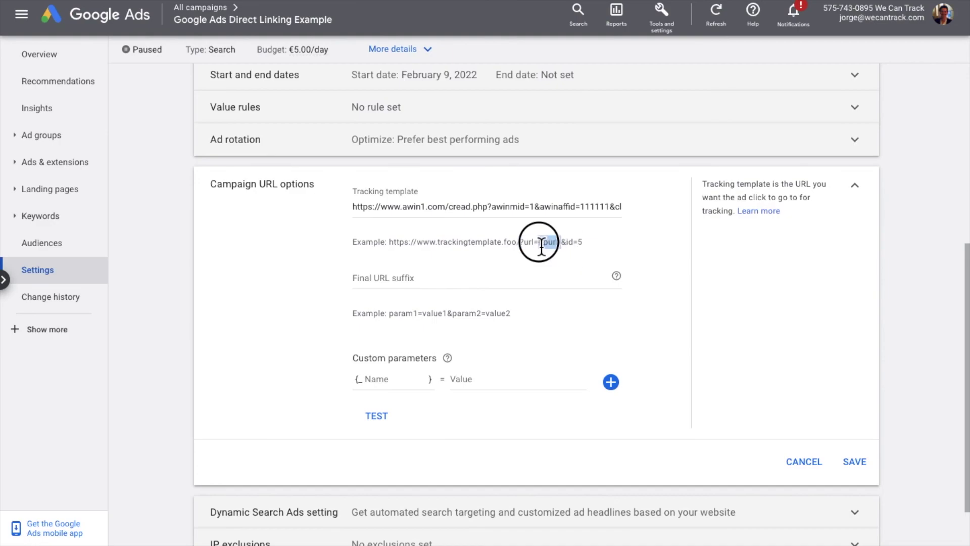
left_click(494, 205)
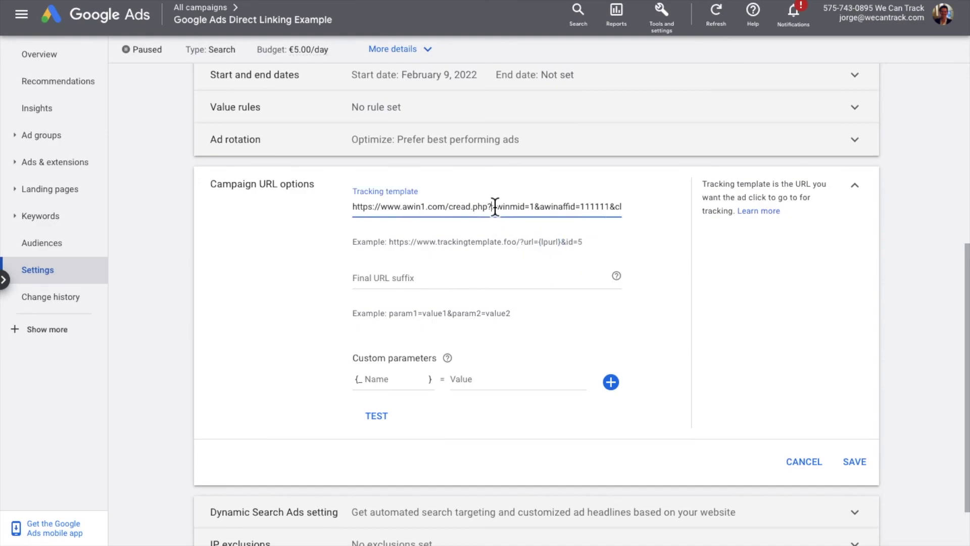
key("End")
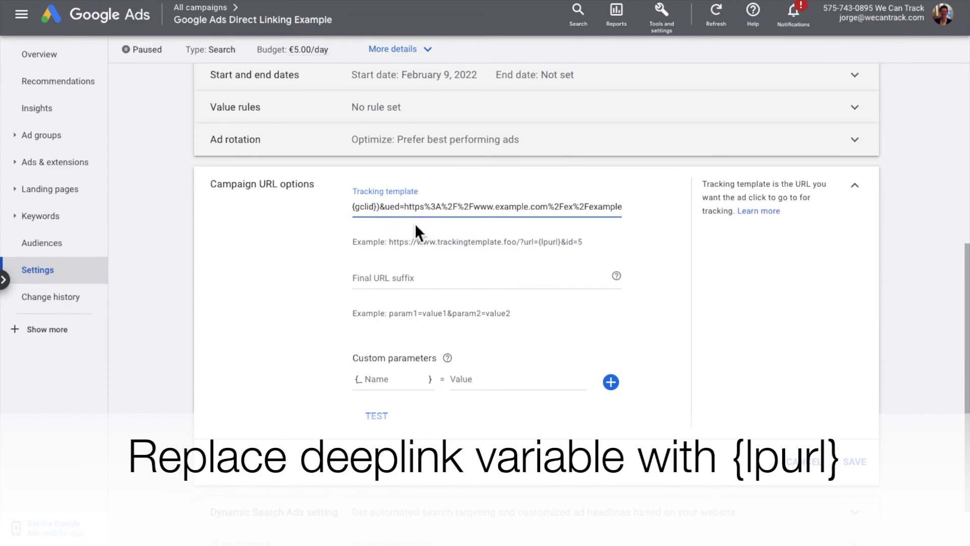
key("shift+End")
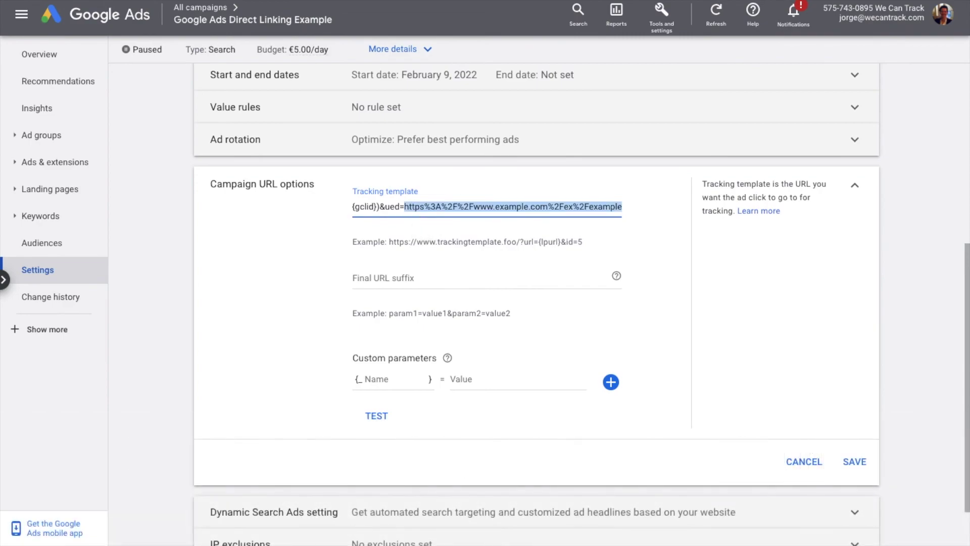
key("BackSpace")
type("{lpurl}")
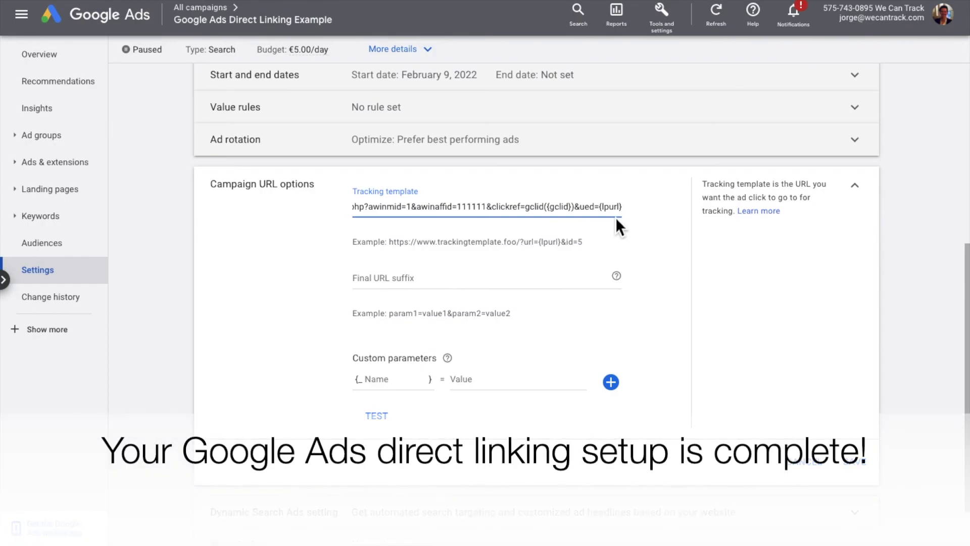
left_click(861, 469)
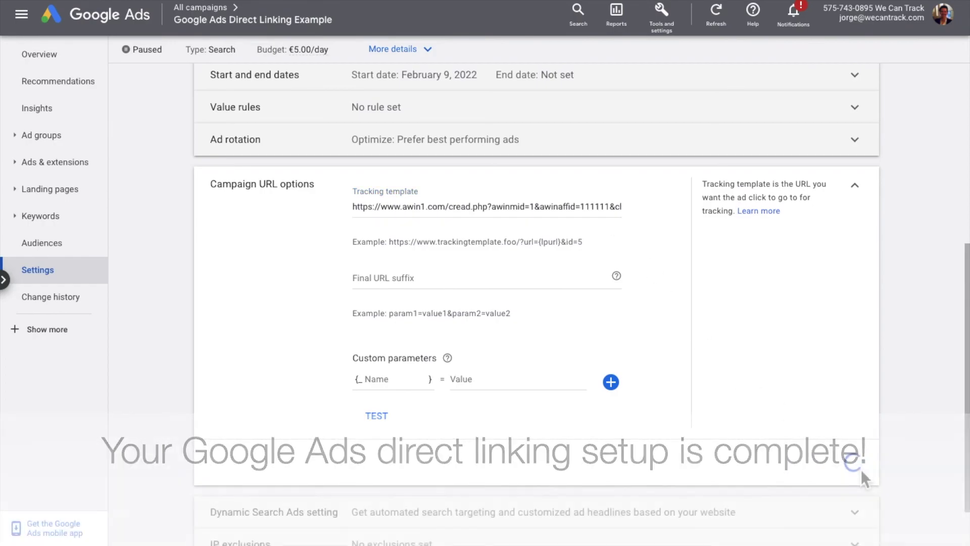